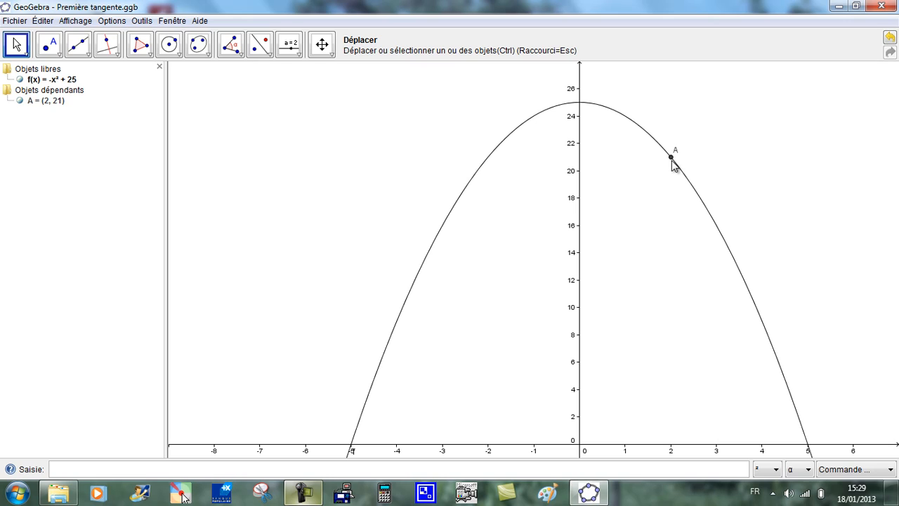
Create a number slider named h in the upper-left of the graph, ranging from -2 to 2 with increment 0.1.
click(292, 46)
click(241, 91)
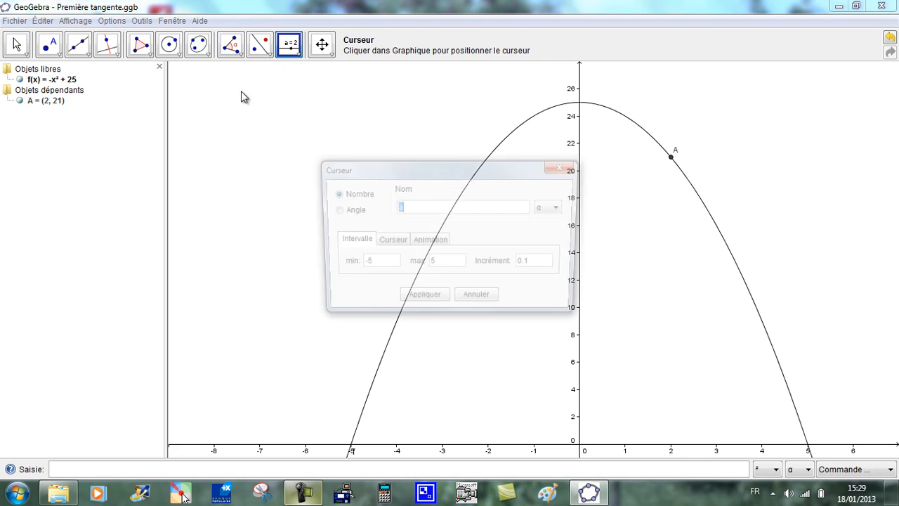
text(h)
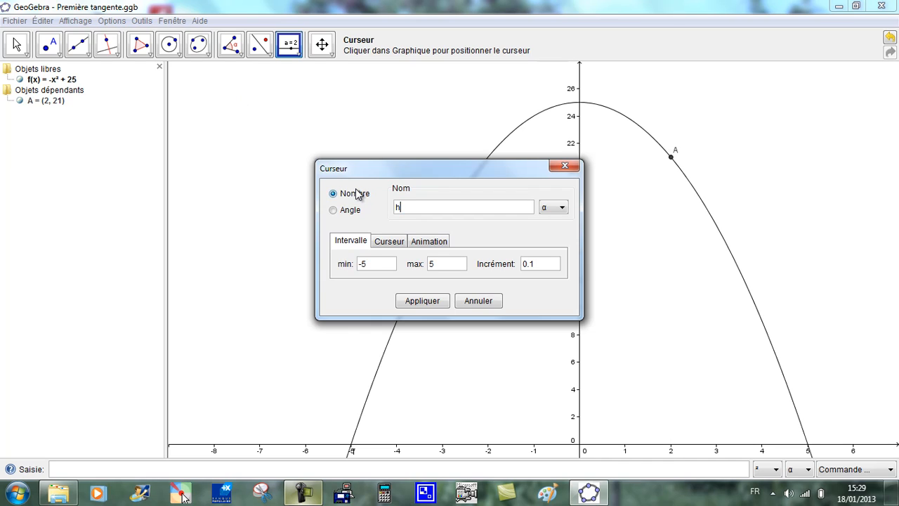
click(372, 263)
key(BackSpace)
text(-2)
click(443, 265)
click(445, 266)
key(BackSpace)
text(2)
key(BackSpace)
text(2)
click(418, 300)
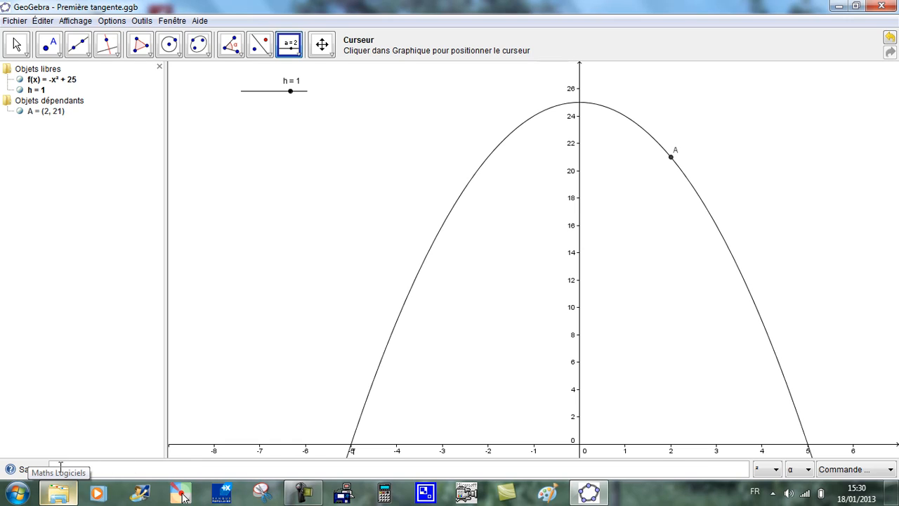
Define point M on the curve as M=(2+h,f(2+h)).
text(M=)
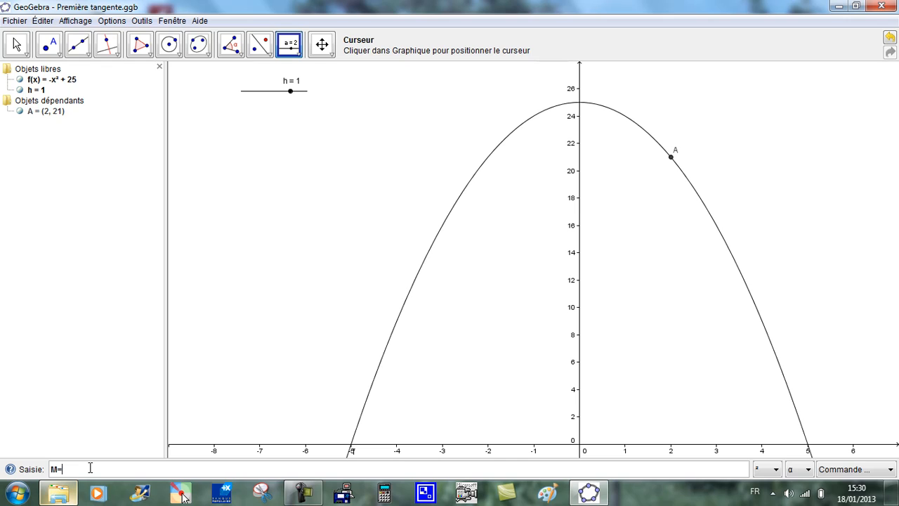
text((2+h,)
text((2+h)))
key(Return)
click(292, 97)
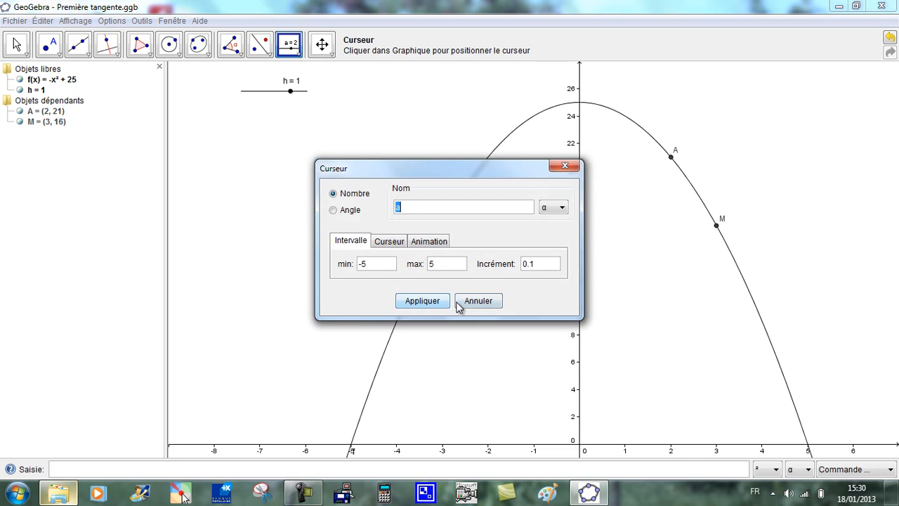
click(460, 304)
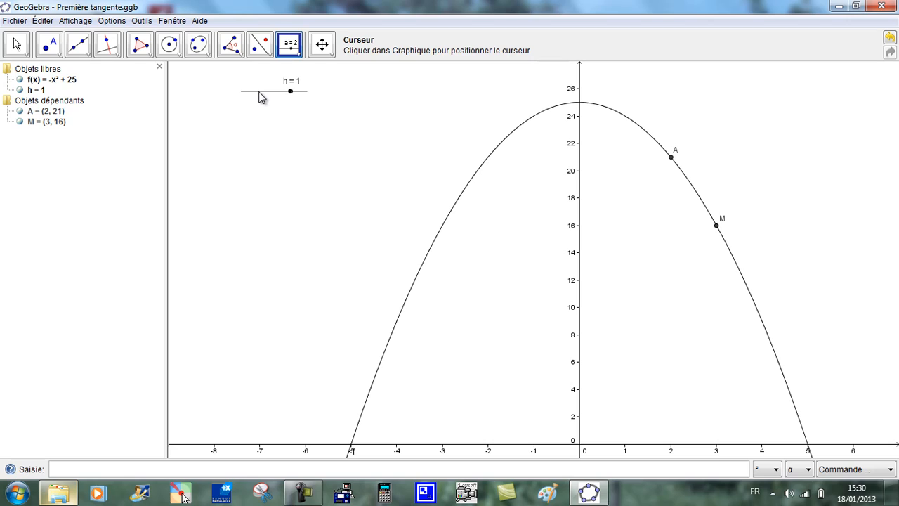
click(260, 97)
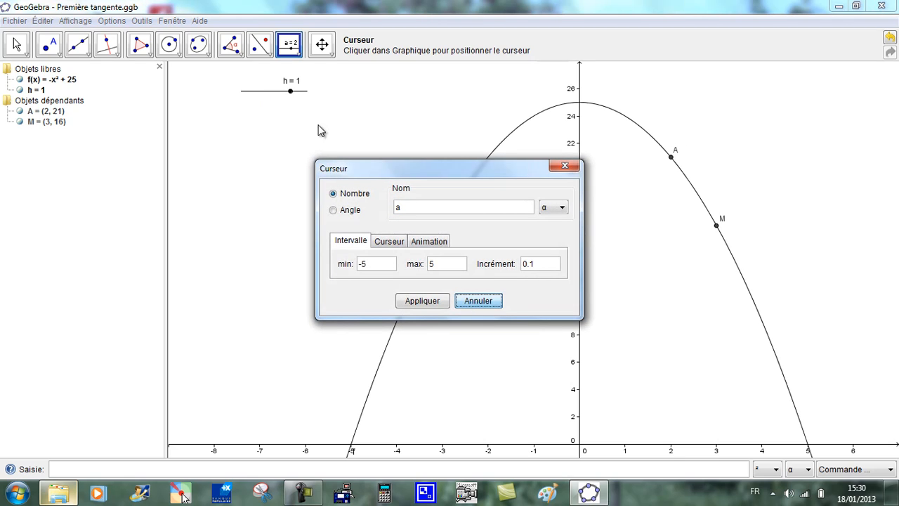
click(478, 301)
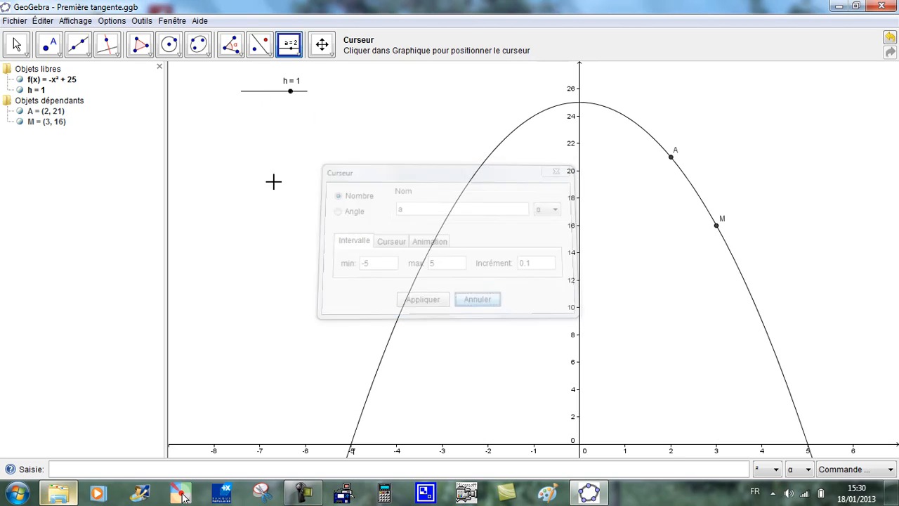
click(289, 92)
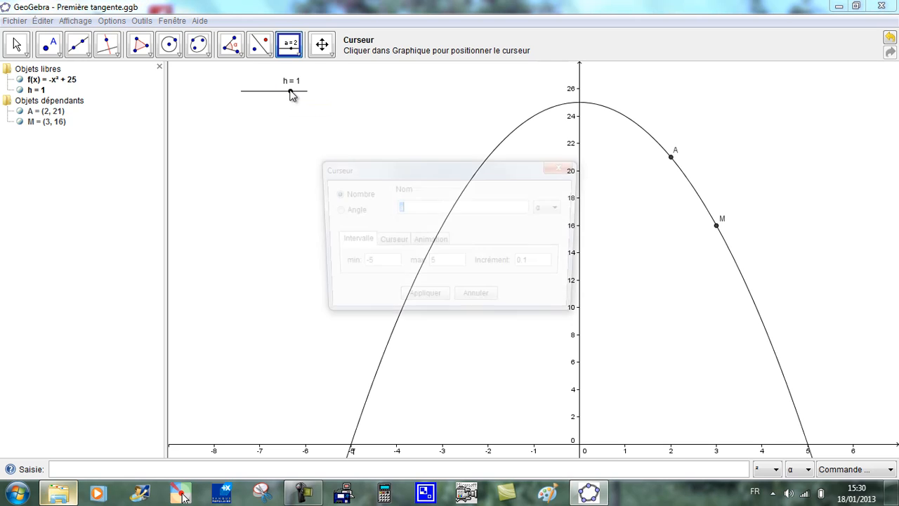
click(487, 302)
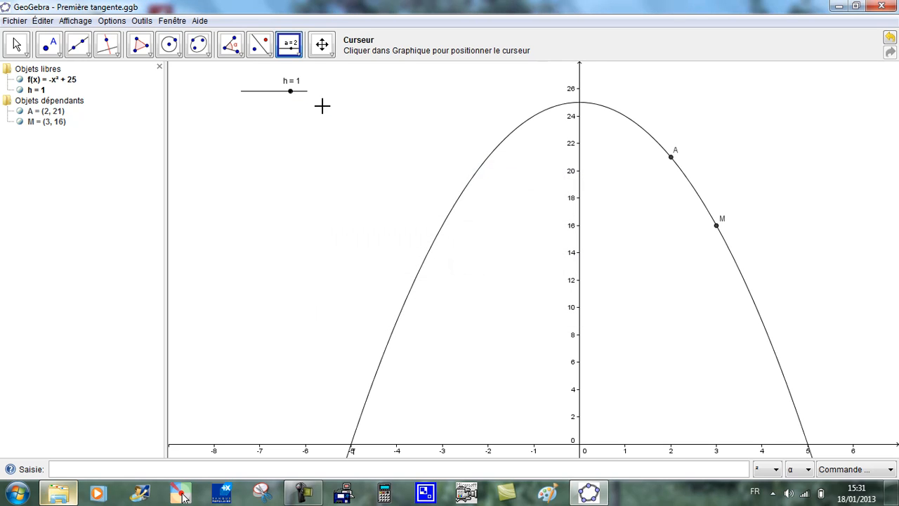
right_click(258, 96)
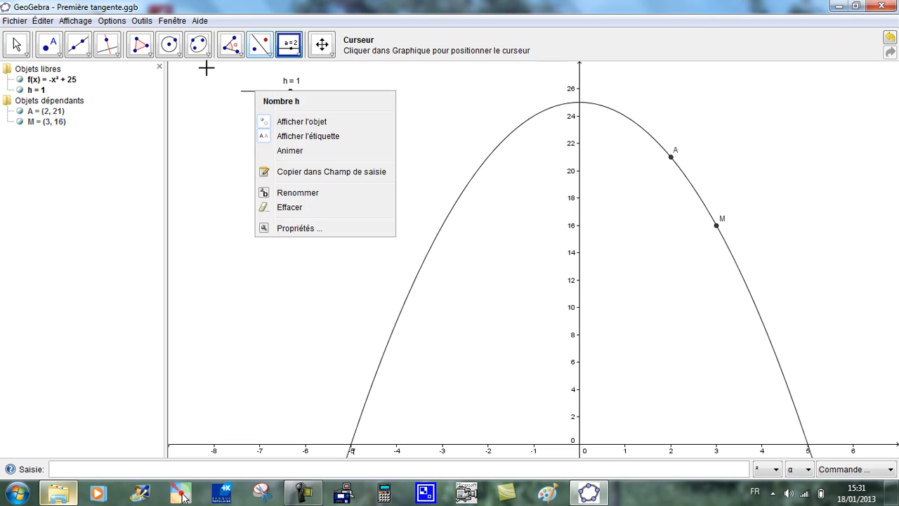
click(238, 226)
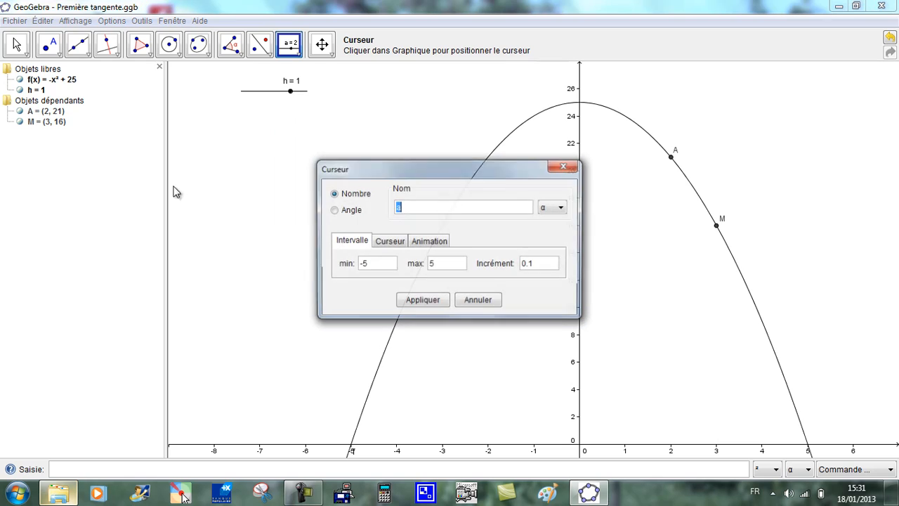
click(479, 301)
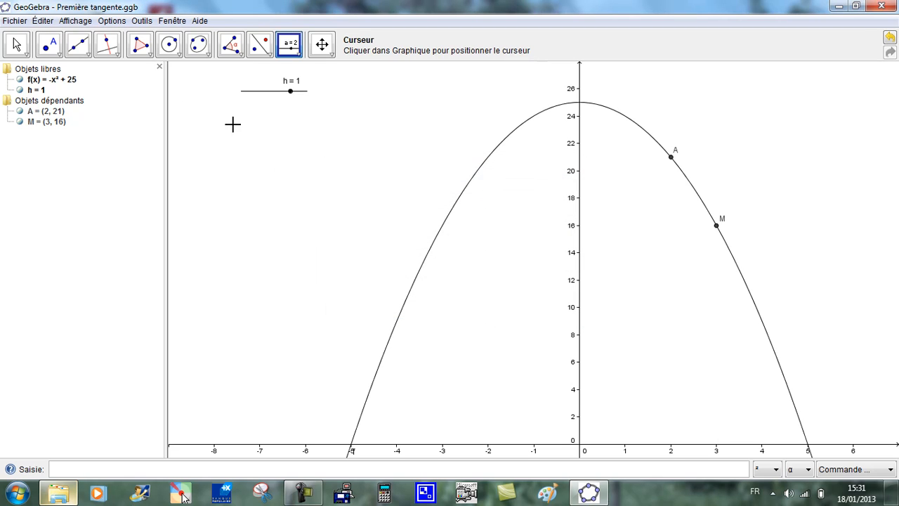
Move slider h to -1.8 so point M shifts along the parabola.
click(18, 46)
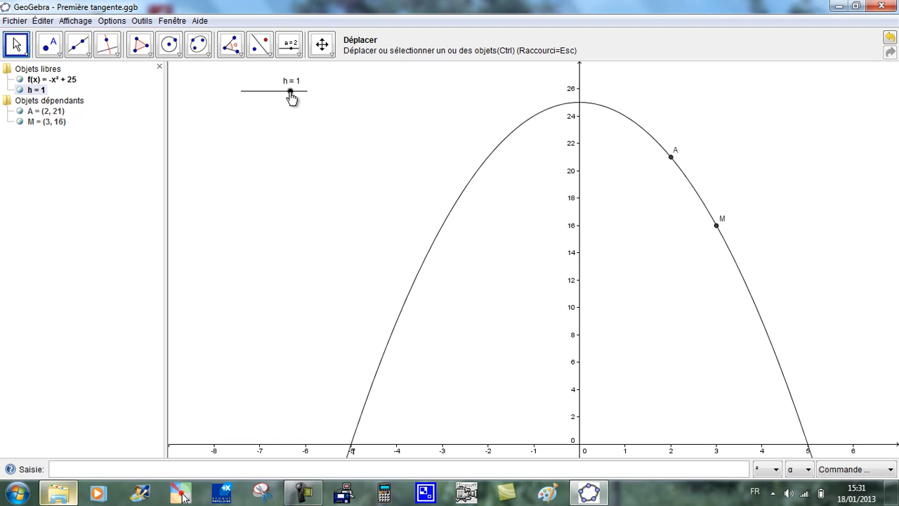
drag(290, 92, 244, 77)
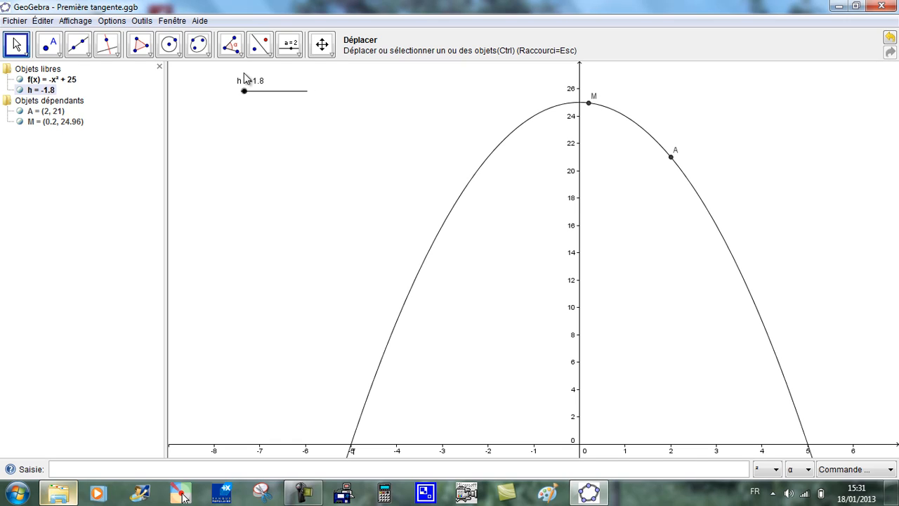
click(245, 74)
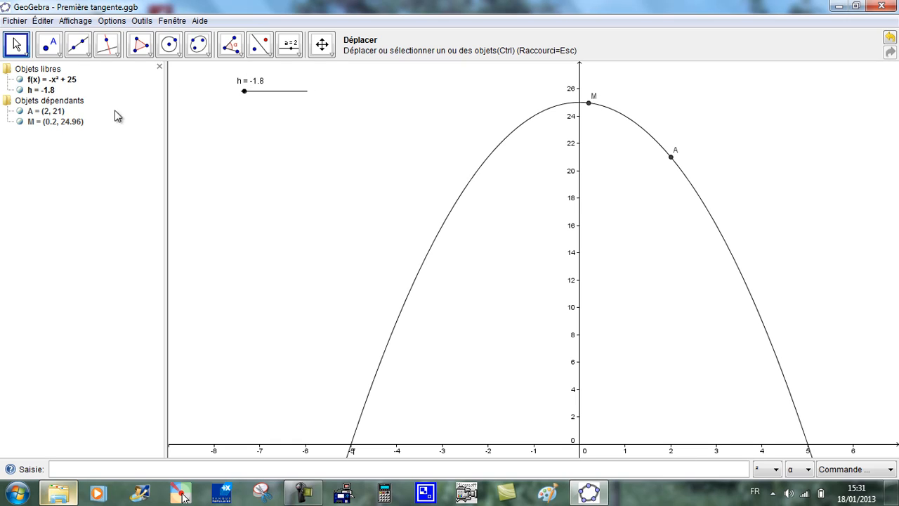
Draw the line passing through points M and A.
click(84, 57)
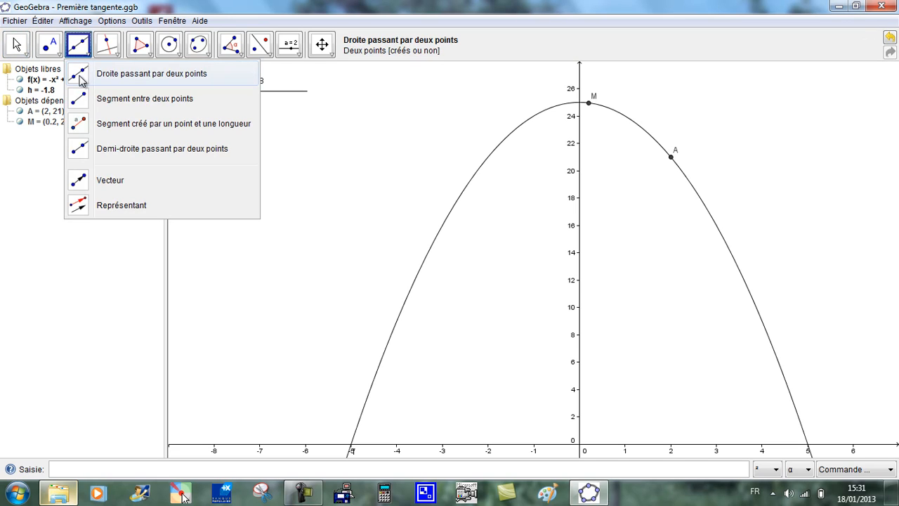
click(83, 76)
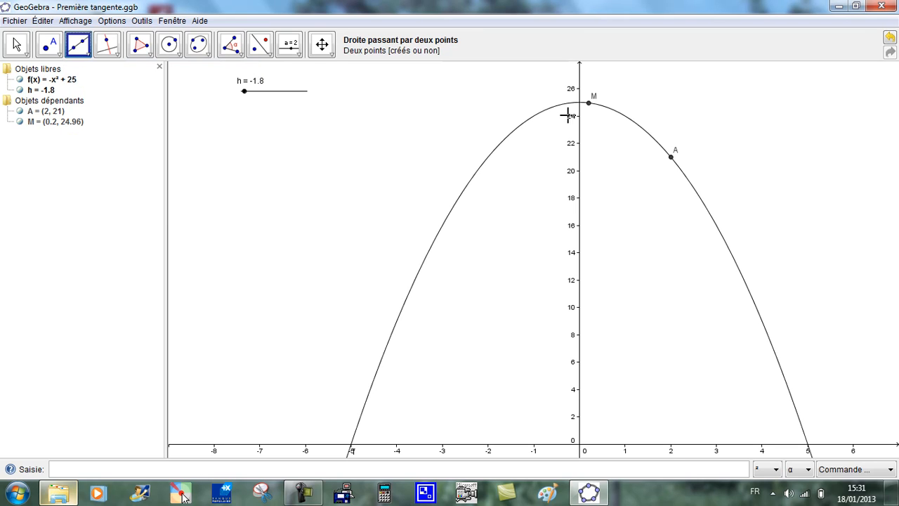
click(589, 103)
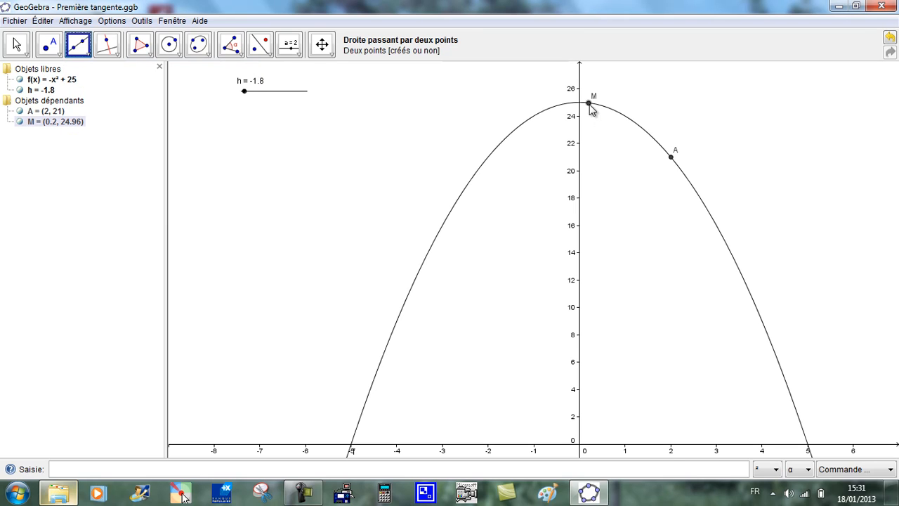
click(671, 158)
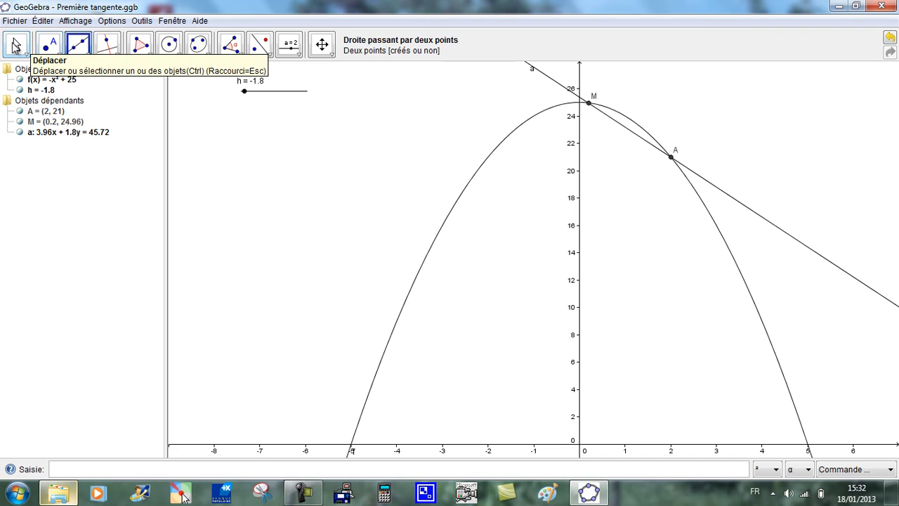
Bring slider h to 0 to examine how the line through A and M behaves when the points coincide.
click(17, 47)
click(246, 92)
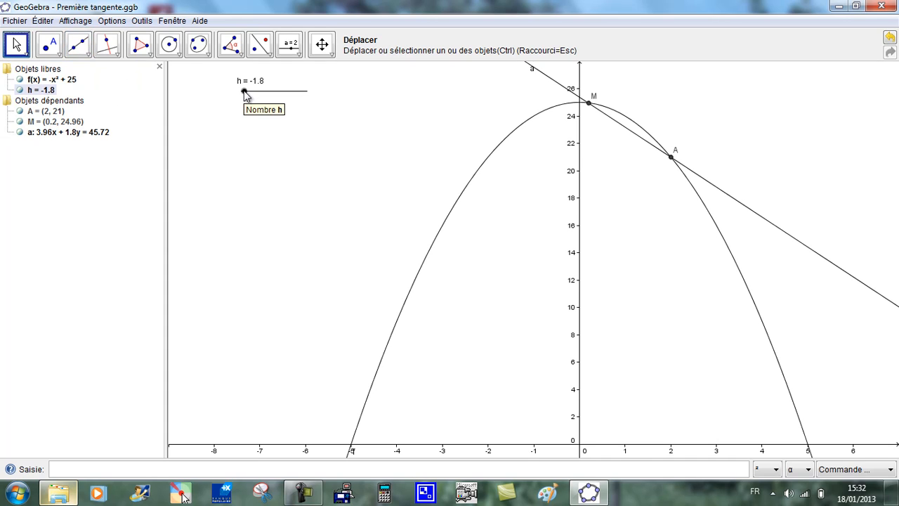
drag(247, 90, 248, 91)
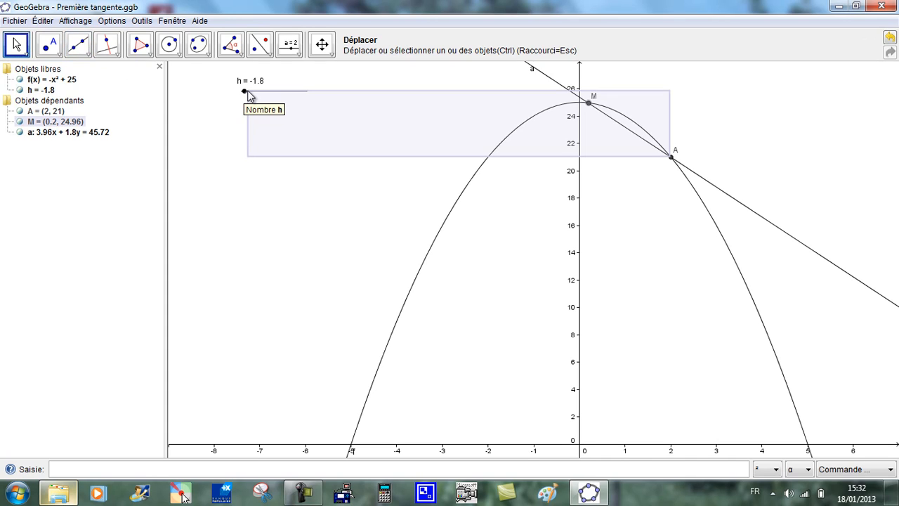
click(229, 203)
click(245, 92)
drag(245, 92, 274, 94)
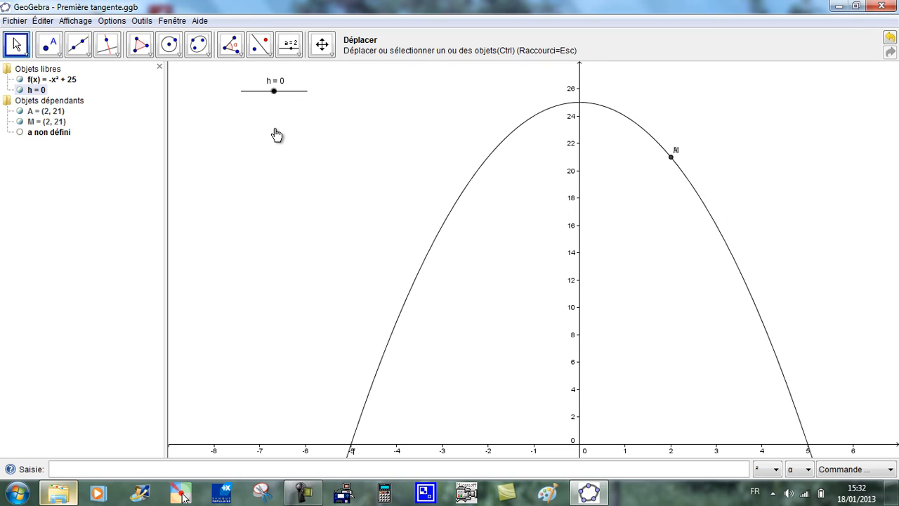
Examine the secant's positions by moving slider h to -2, 2, 0 and finally -0.1.
drag(276, 130, 21, 190)
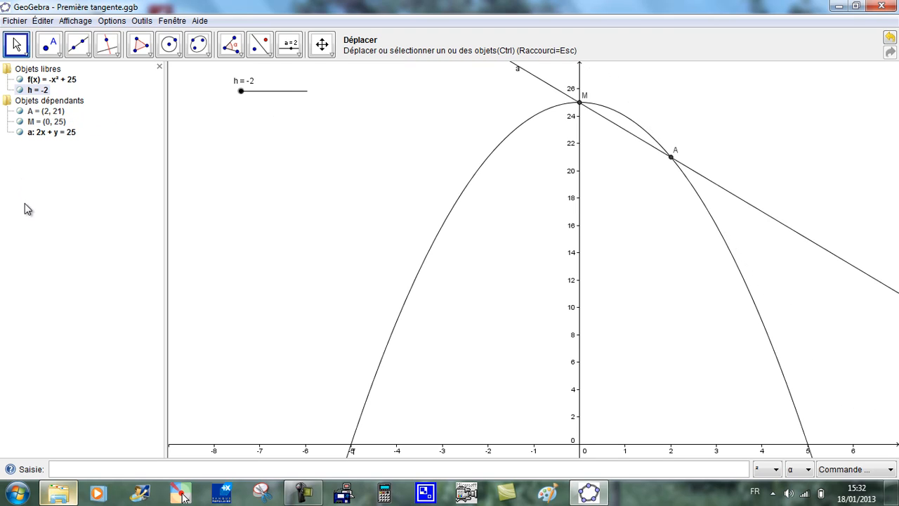
drag(241, 91, 309, 131)
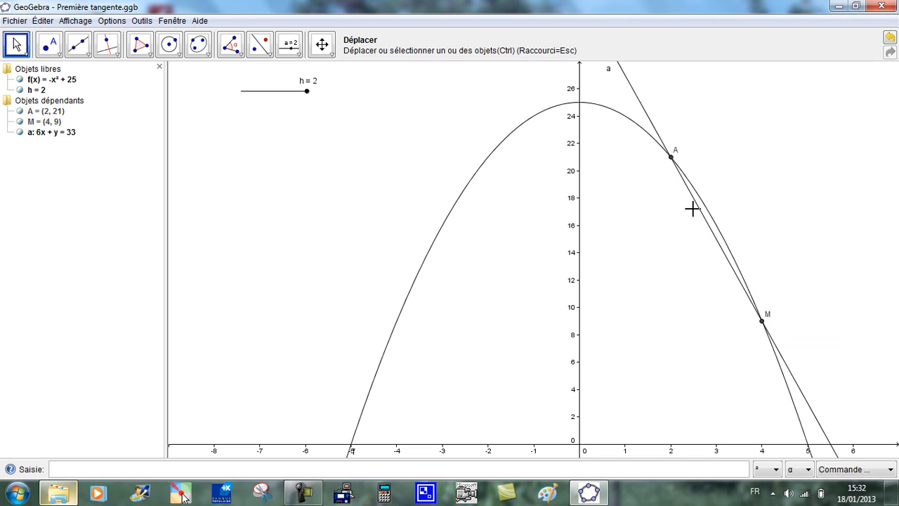
drag(307, 91, 275, 85)
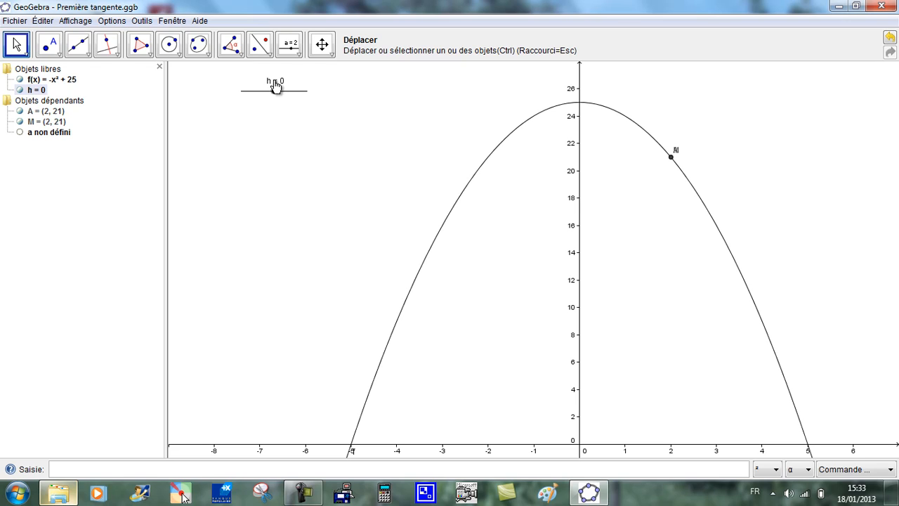
mouse_move(275, 86)
mouse_down()
mouse_move(236, 77)
mouse_move(253, 76)
mouse_move(274, 94)
mouse_up()
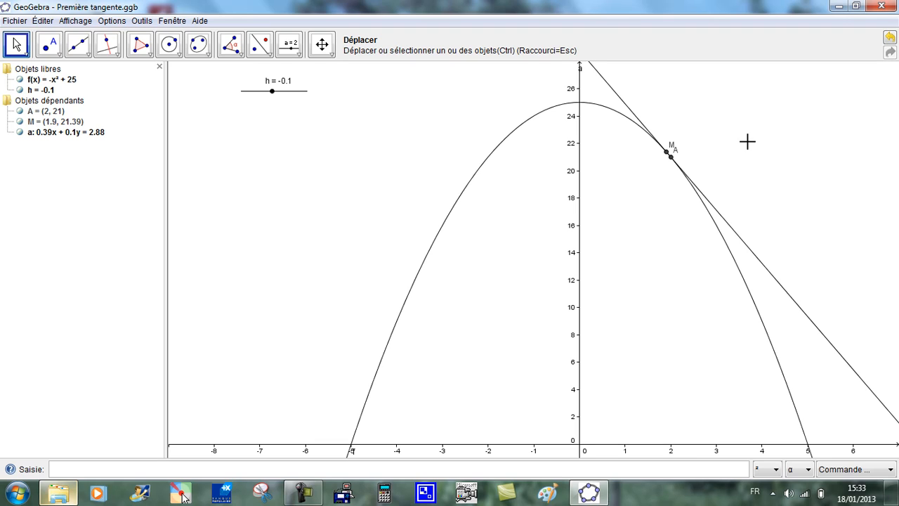
Examine the secant close to point A, varying slider h near 0 and ending at -0.2.
scroll(747, 142, up, 1)
scroll(748, 142, up, 2)
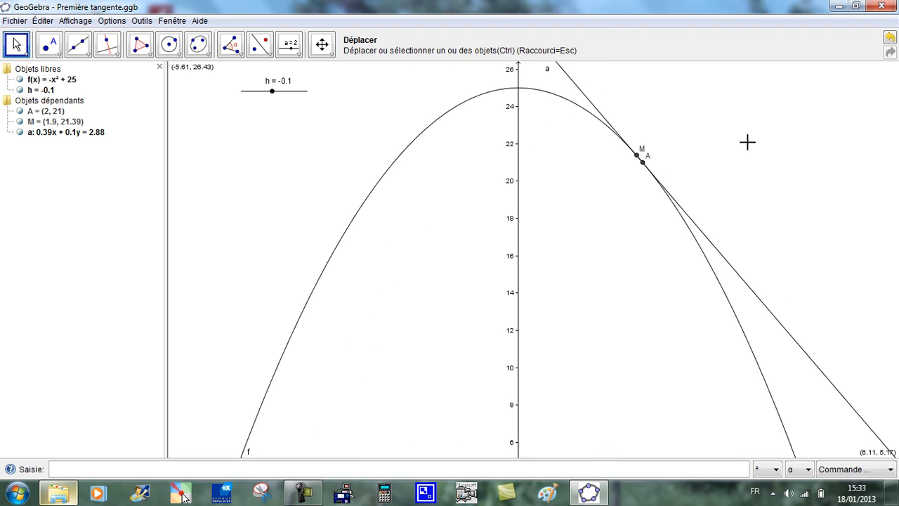
scroll(747, 142, up, 6)
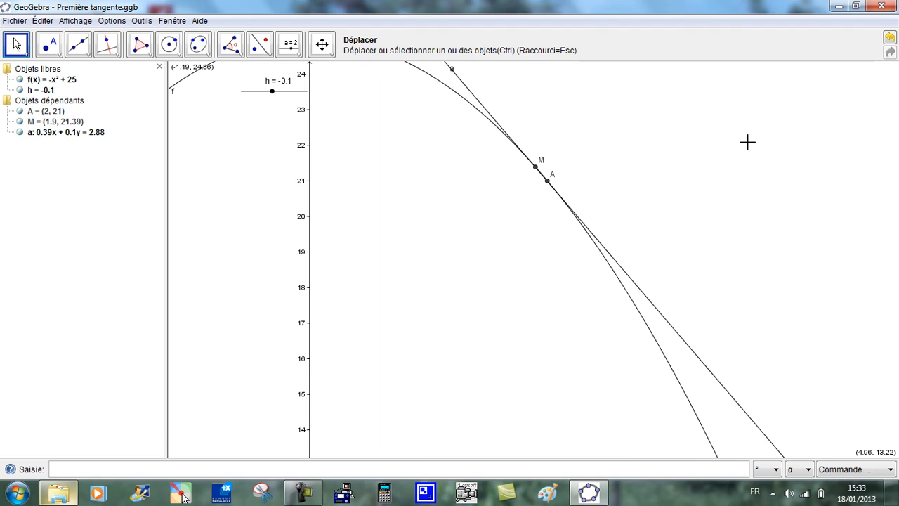
scroll(747, 141, up, 3)
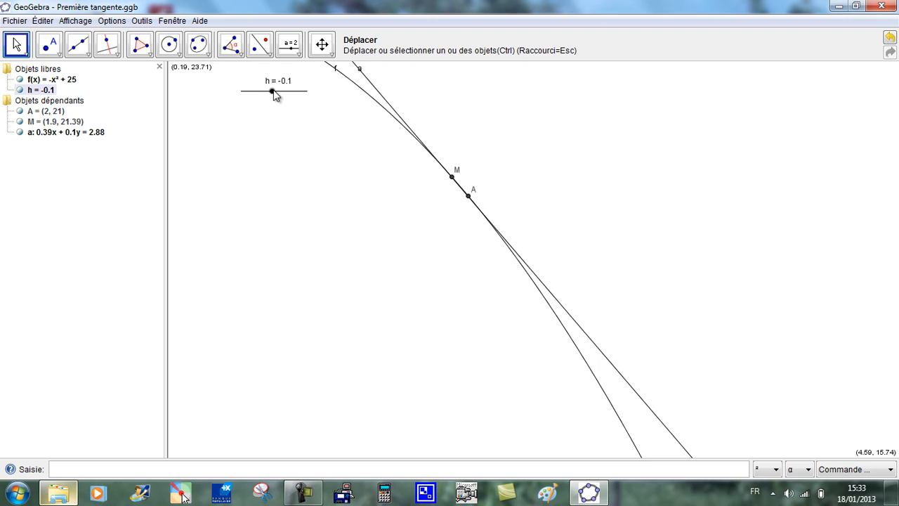
mouse_move(274, 92)
mouse_down()
mouse_move(260, 96)
mouse_move(273, 104)
mouse_up()
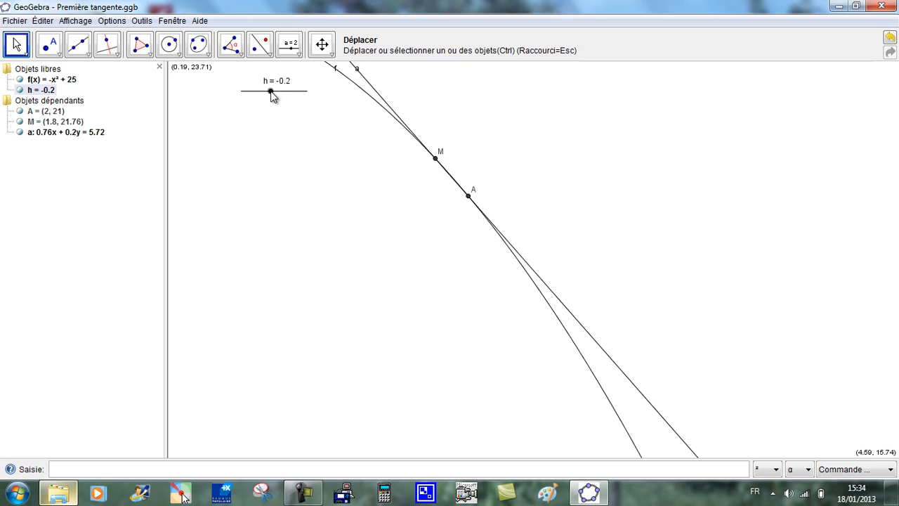
Move slider h to 0.8 and bring it back to 0.2 so M approaches A from the positive side.
drag(272, 96, 287, 98)
scroll(285, 101, down, 2)
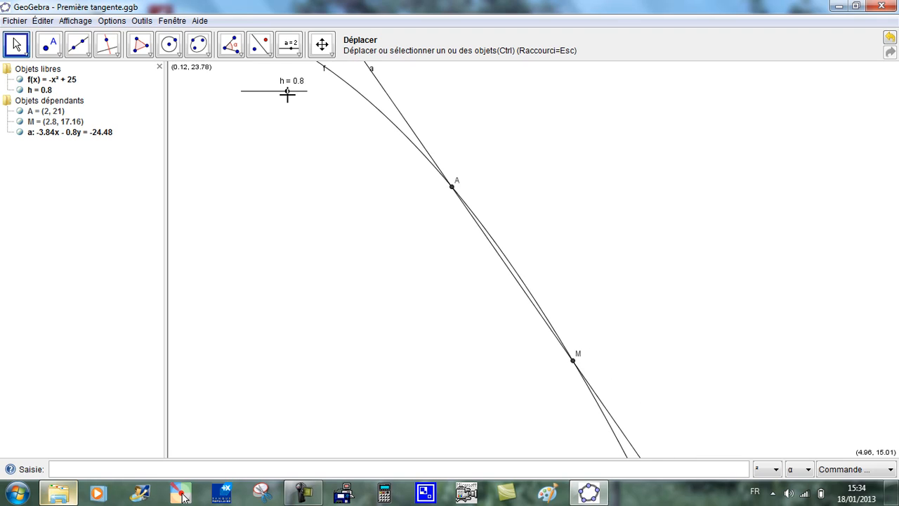
scroll(274, 104, down, 1)
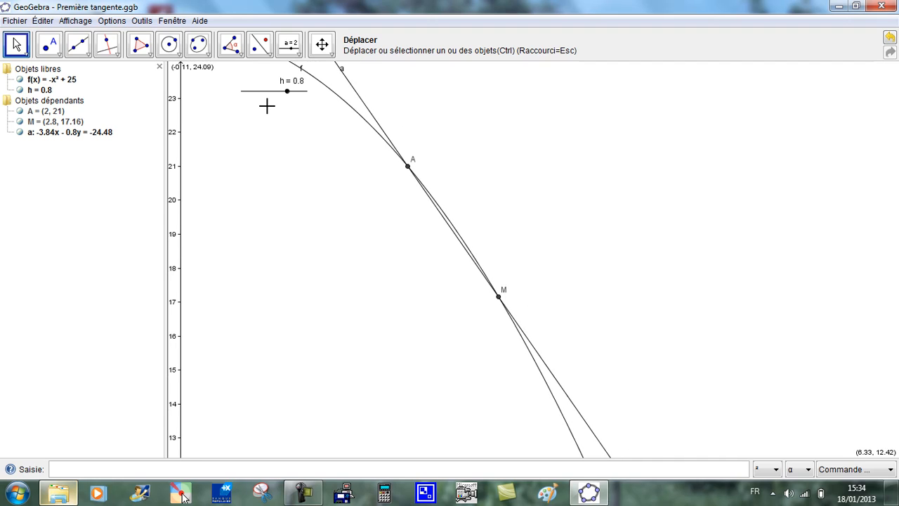
click(287, 92)
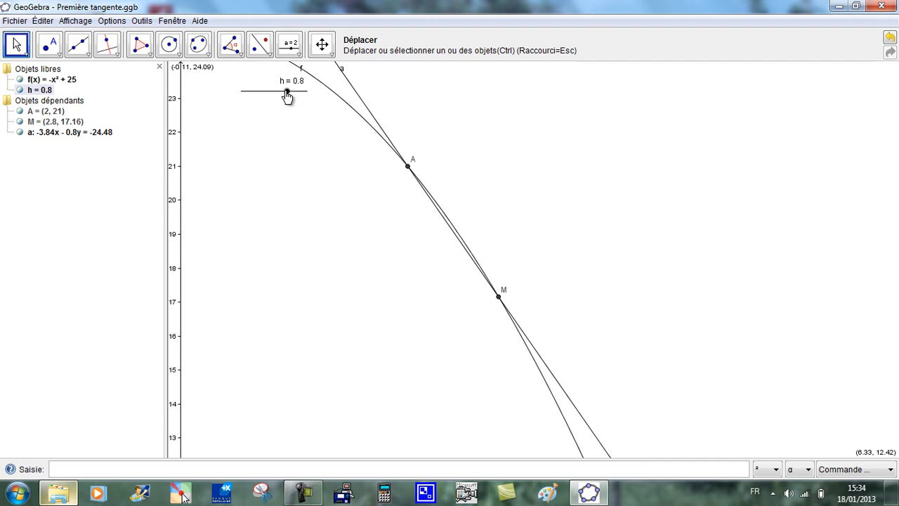
drag(287, 97, 279, 117)
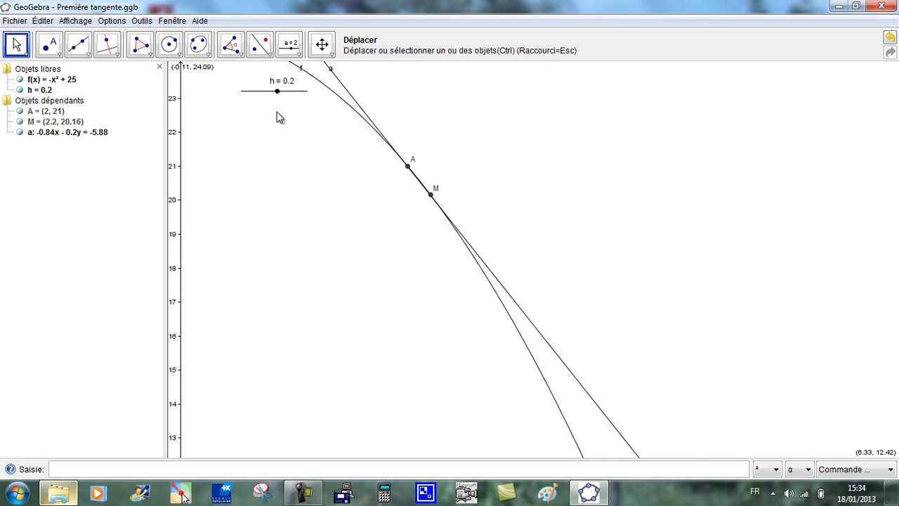
Examine the line AM near point A by bringing slider h to -0.1 and then to 0.
click(430, 197)
click(496, 161)
drag(278, 91, 274, 96)
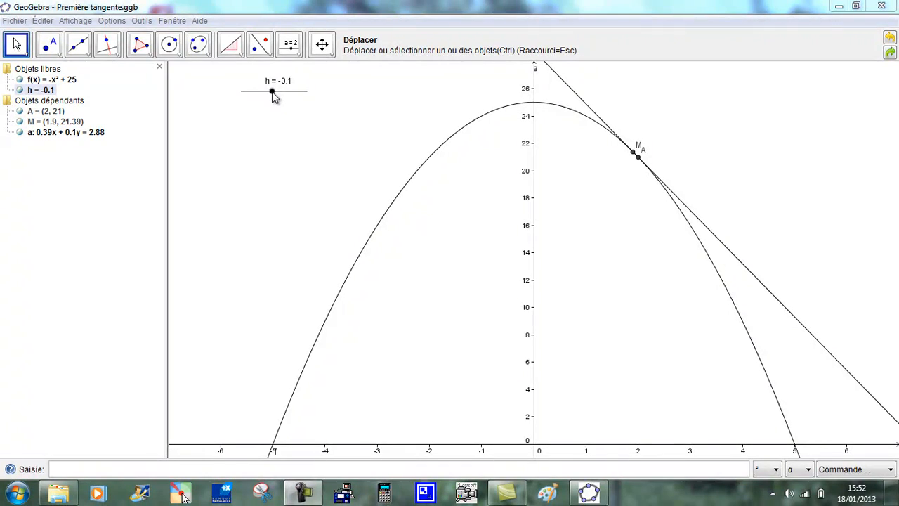
drag(274, 98, 277, 98)
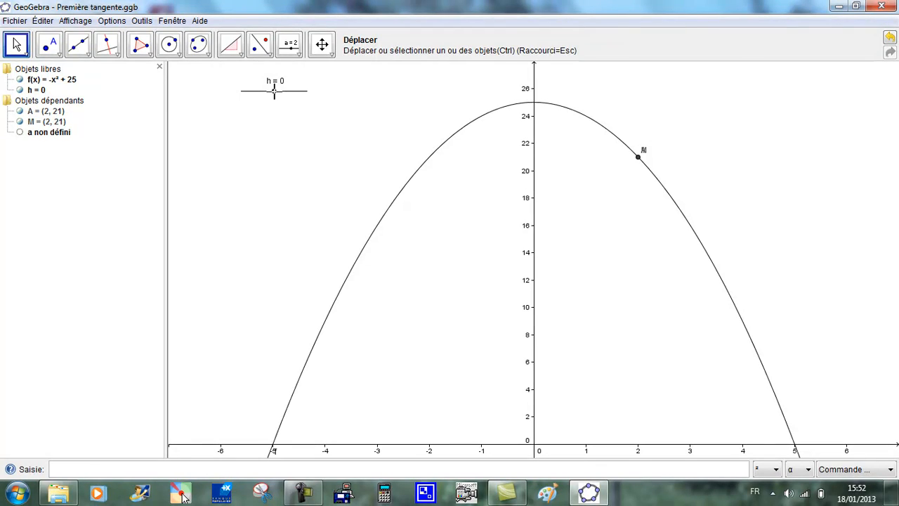
Set slider h to -1.4 and add a slope marker to line AM with the Slope tool.
mouse_move(274, 90)
mouse_down()
mouse_move(253, 95)
mouse_move(280, 111)
mouse_move(251, 96)
mouse_up()
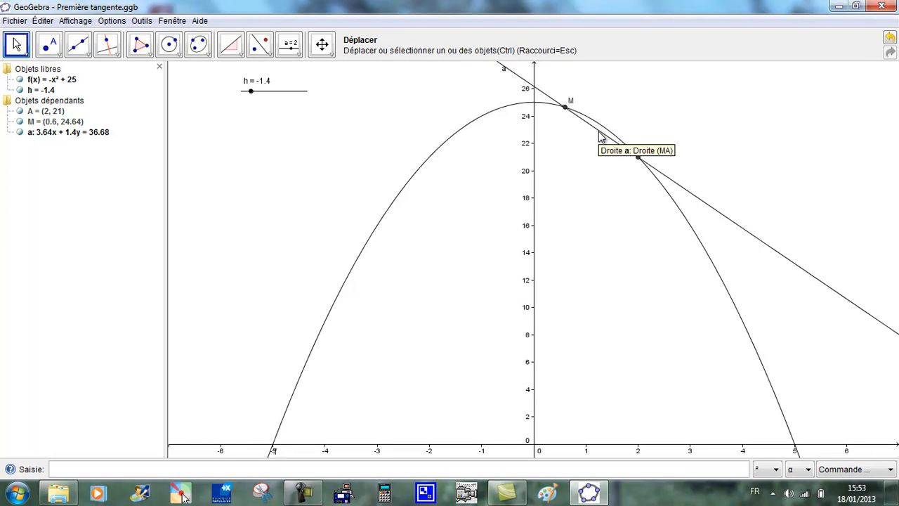
click(235, 54)
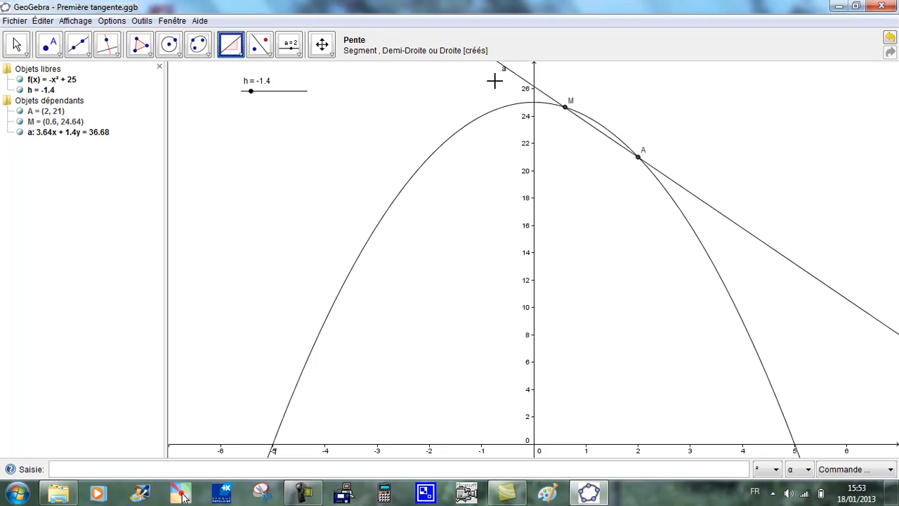
click(520, 79)
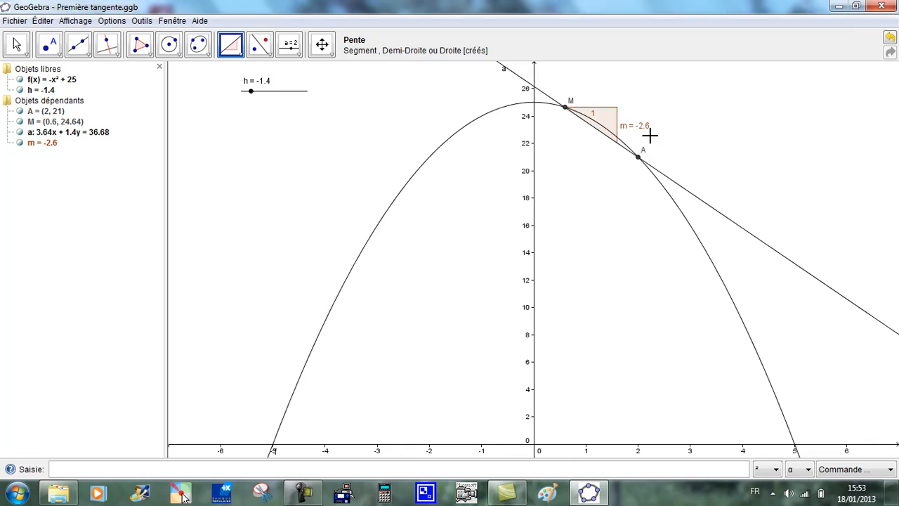
Examine how the secant's slope changes by moving slider h to -2 and then to 0.1.
click(25, 49)
click(250, 91)
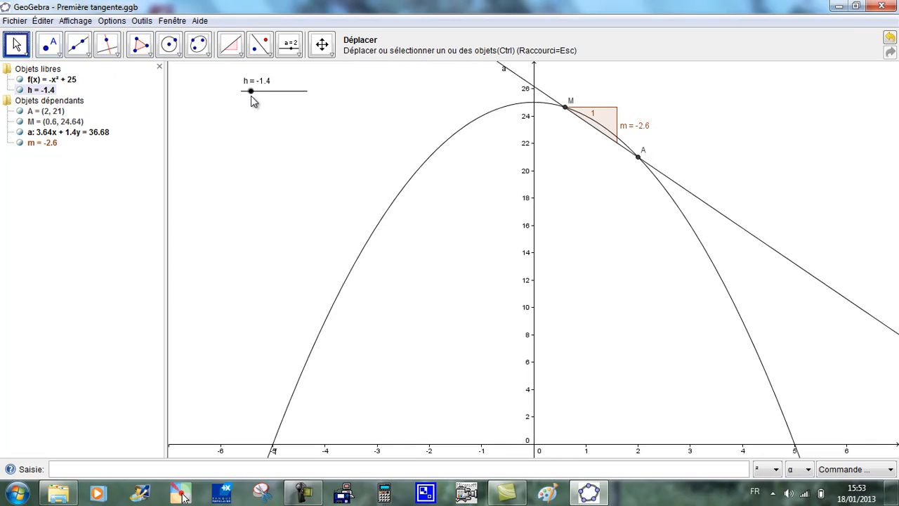
drag(251, 92, 240, 68)
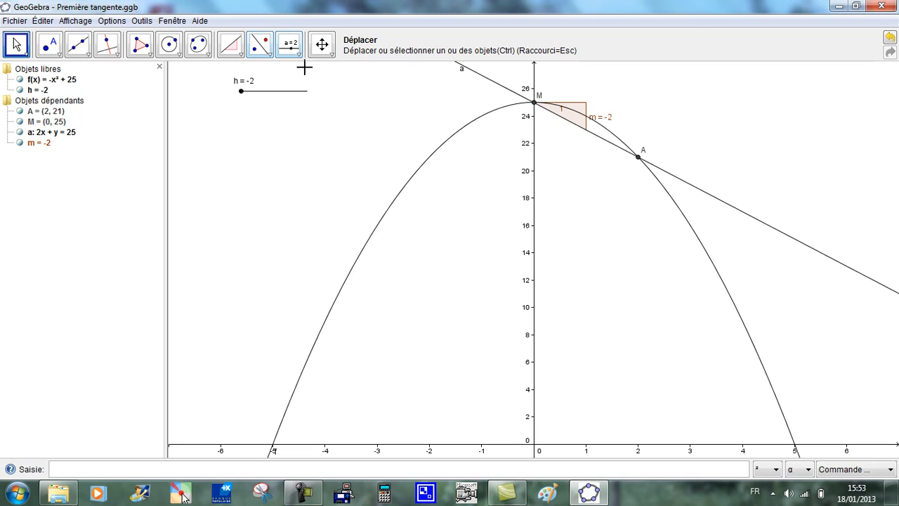
click(241, 91)
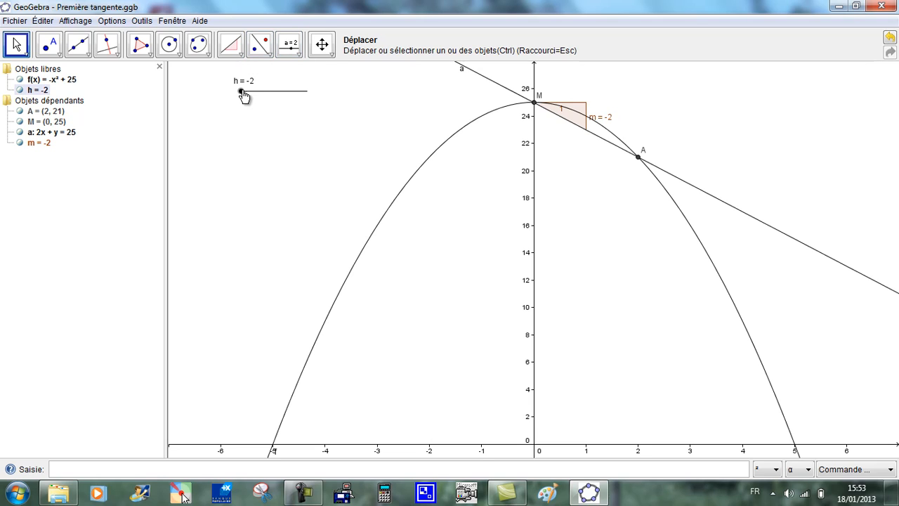
drag(242, 92, 277, 102)
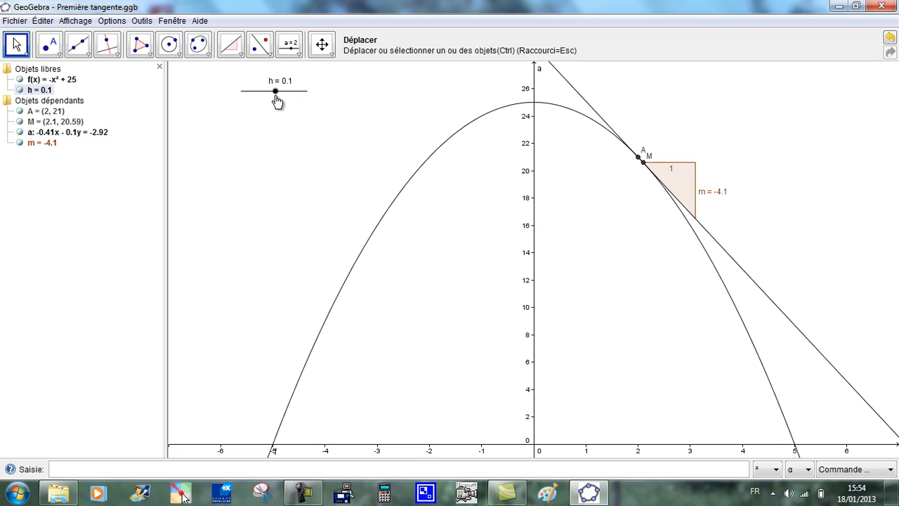
Compare the secant's slope on both sides of A with h at -0.1 and 0.1, ending at -1.8.
mouse_move(278, 102)
mouse_down()
mouse_move(295, 111)
mouse_move(274, 92)
mouse_up()
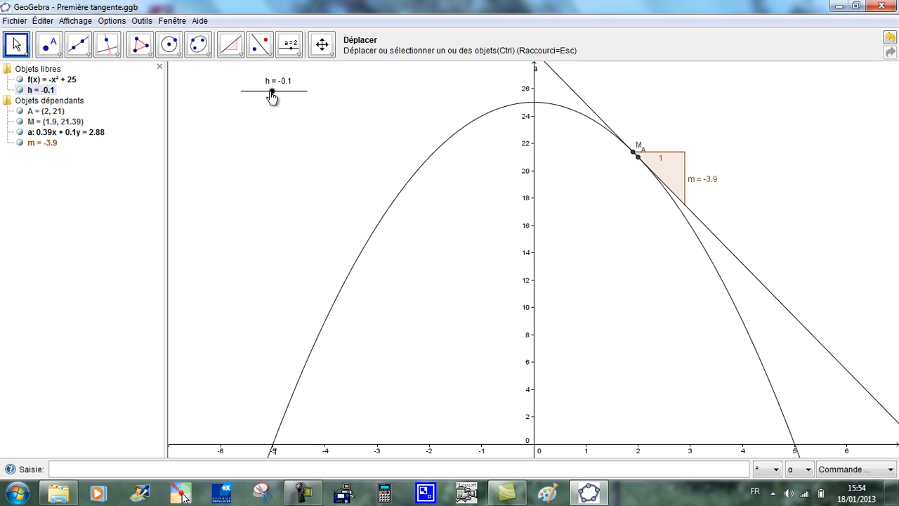
drag(272, 97, 278, 97)
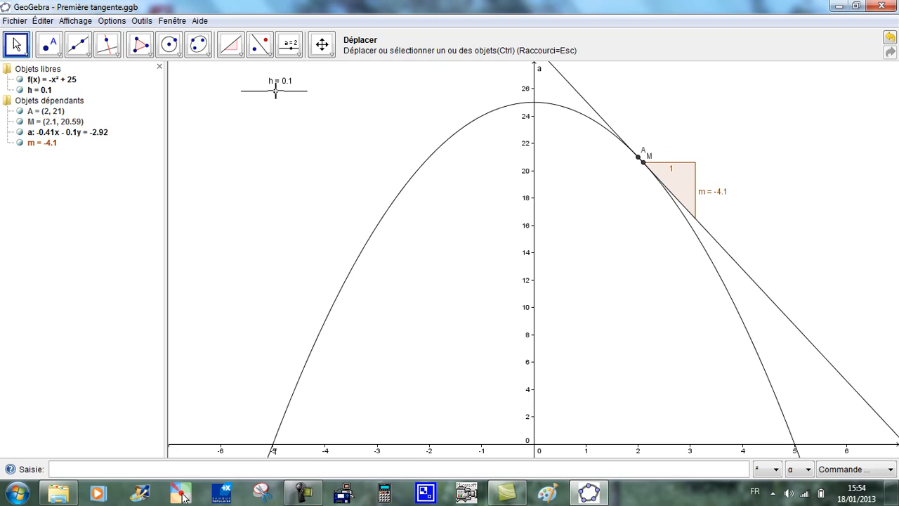
click(275, 90)
drag(275, 92, 245, 98)
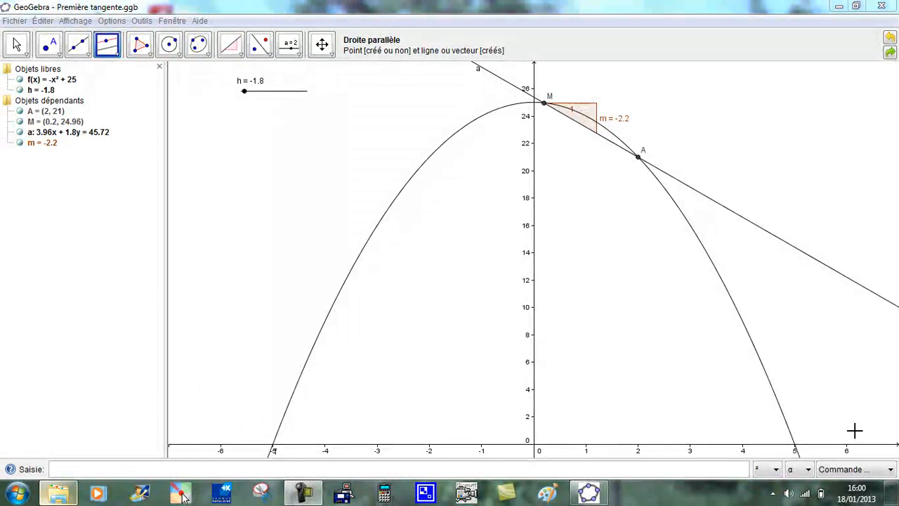
click(639, 159)
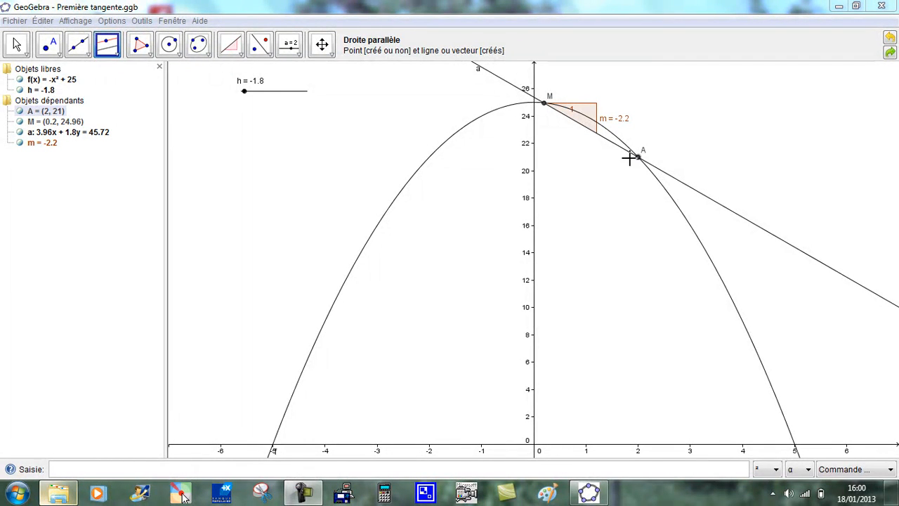
click(118, 55)
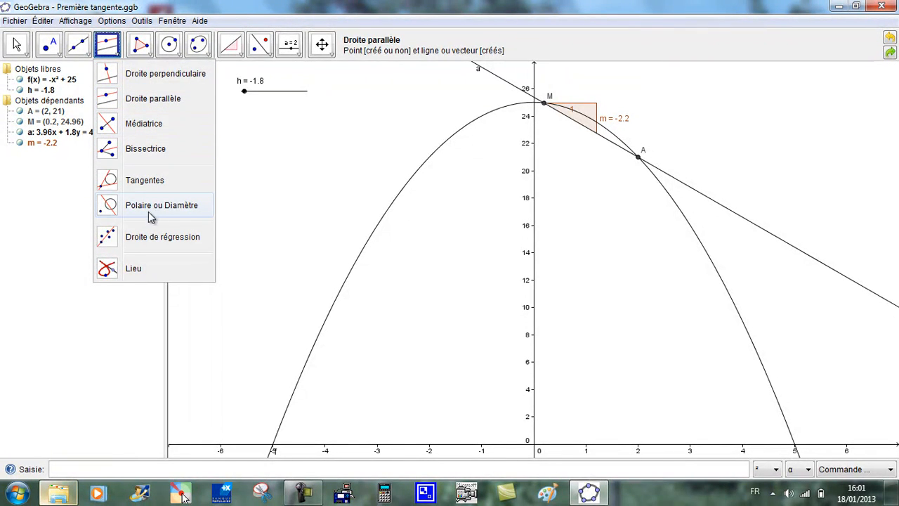
click(88, 54)
click(90, 55)
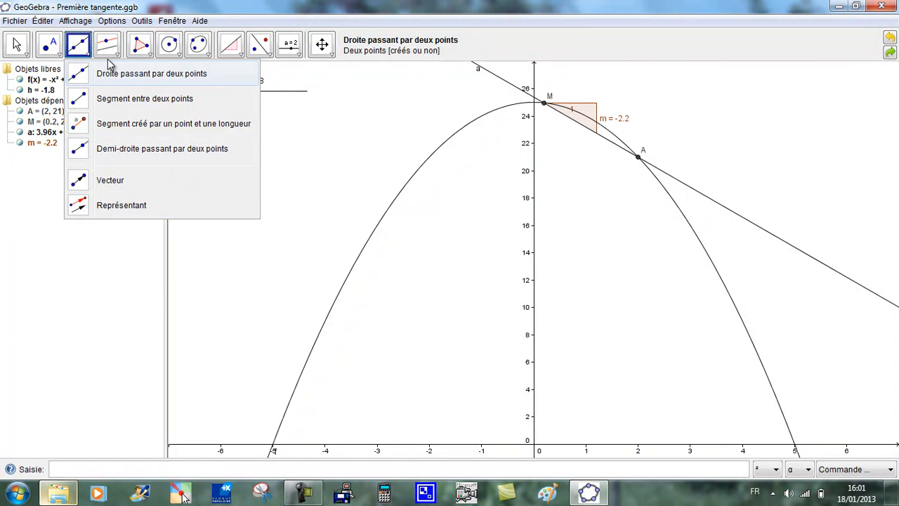
Create the line through the origin with equation y=-4x.
mouse_move(107, 56)
click(64, 204)
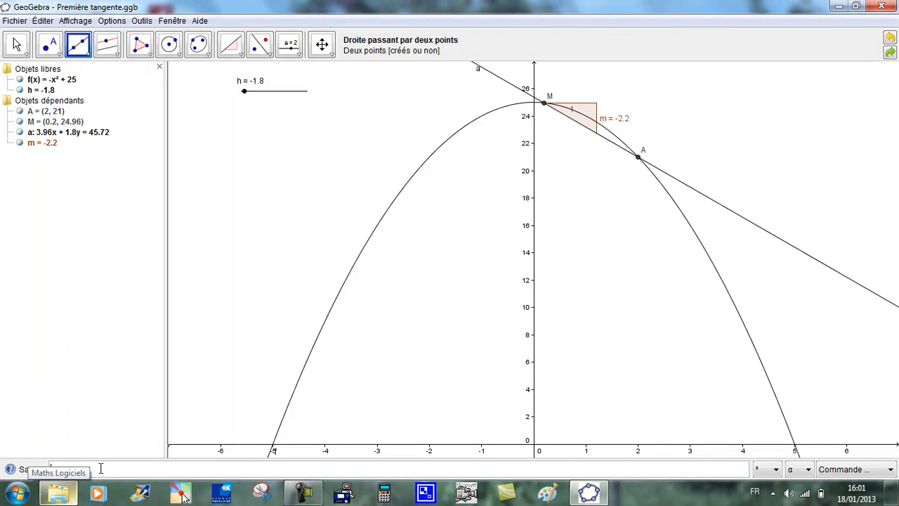
text(y=-4x)
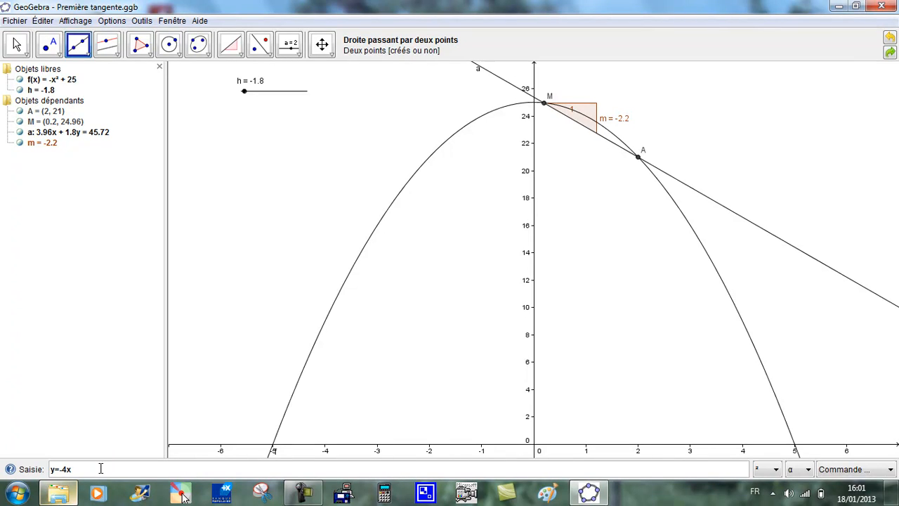
key(Return)
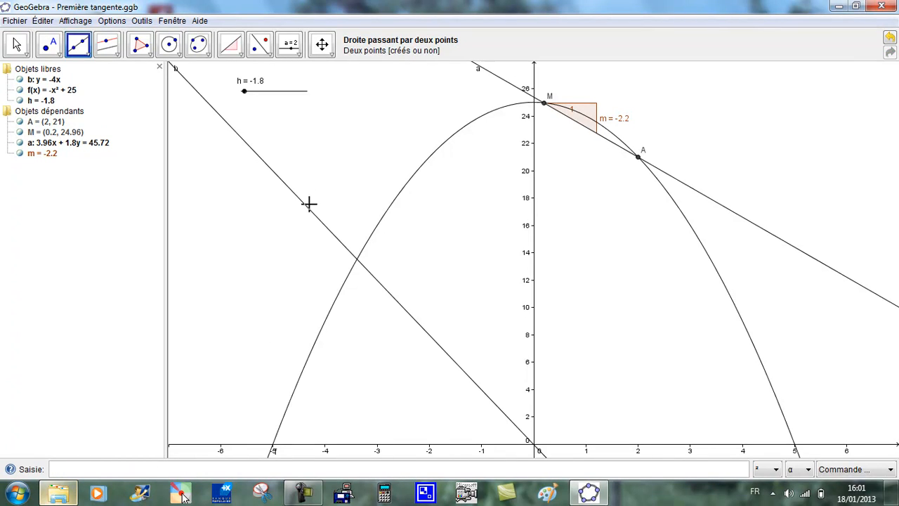
Construct the parallel to the line y = -4x through point A.
click(116, 55)
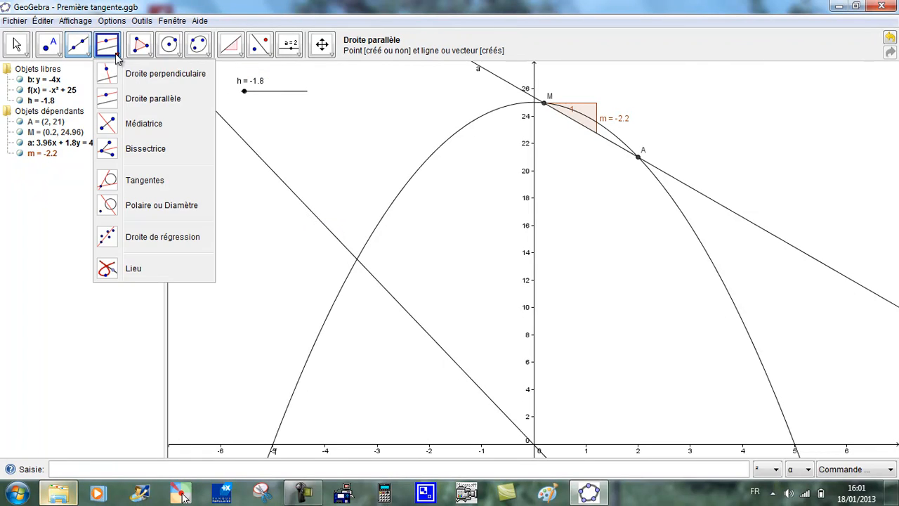
click(113, 98)
click(170, 66)
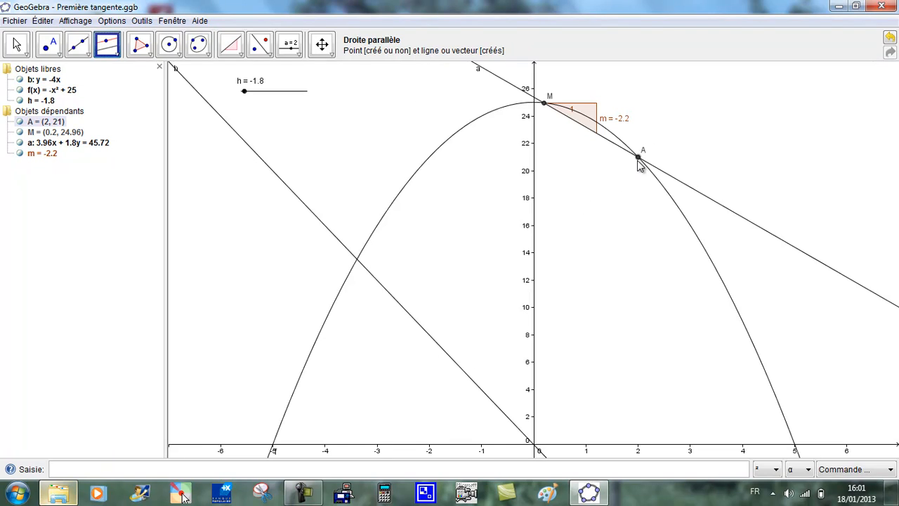
click(394, 302)
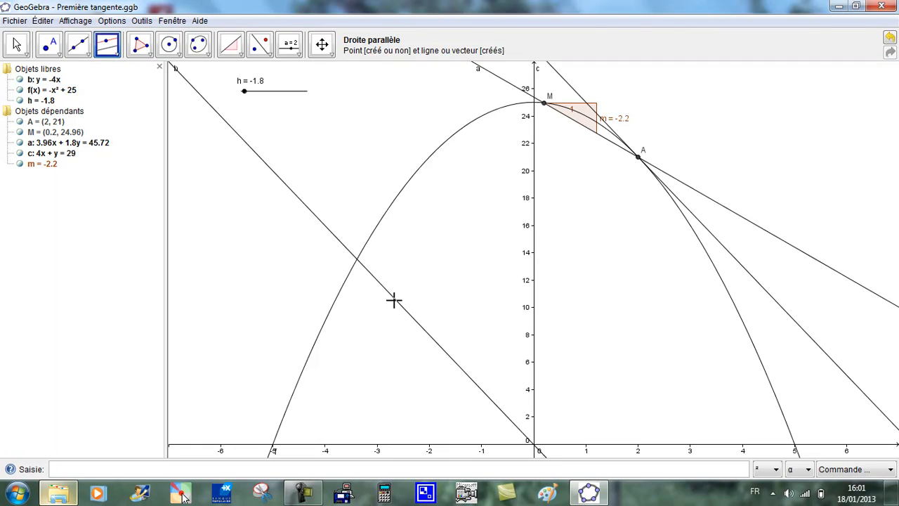
Change the colour of the parallel line through A to pinkish red (255, 0, 102).
right_click(726, 249)
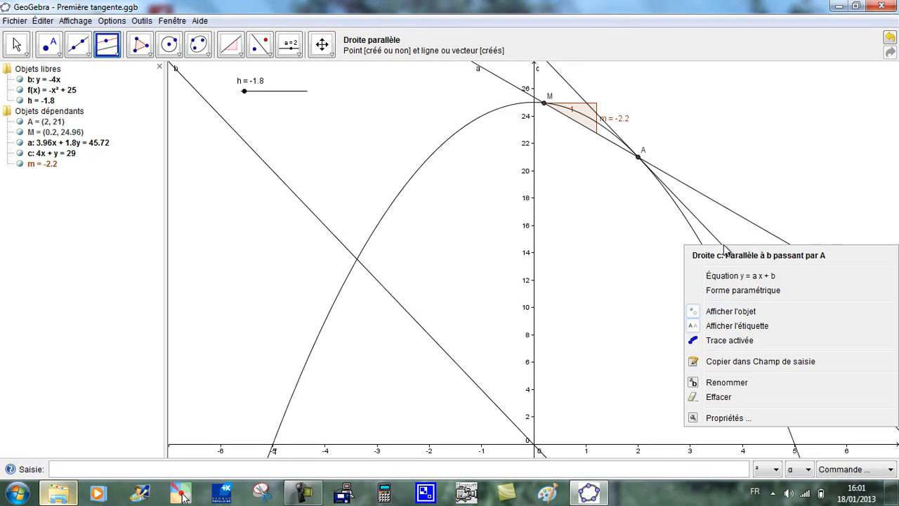
click(713, 419)
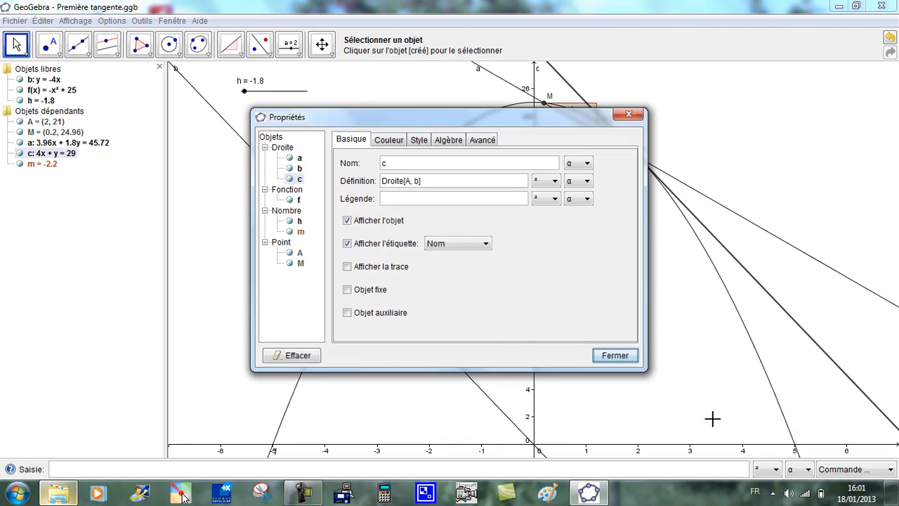
click(382, 141)
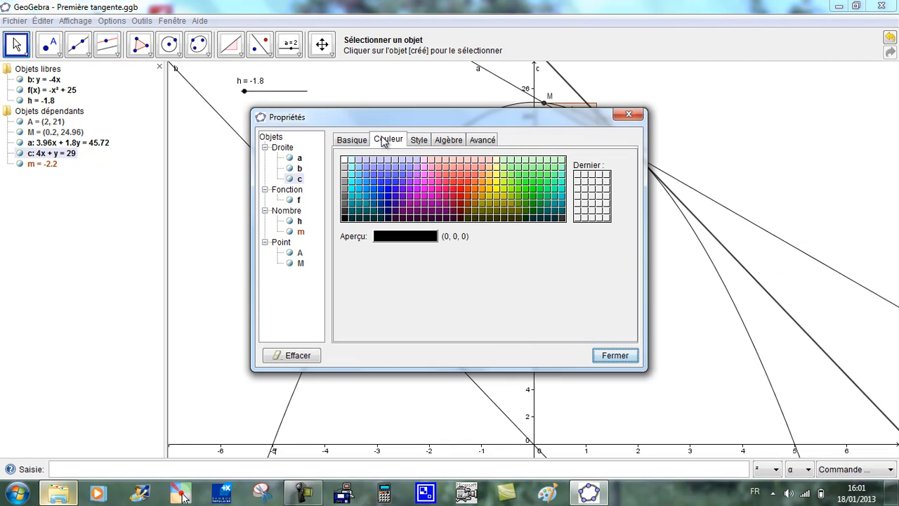
click(450, 192)
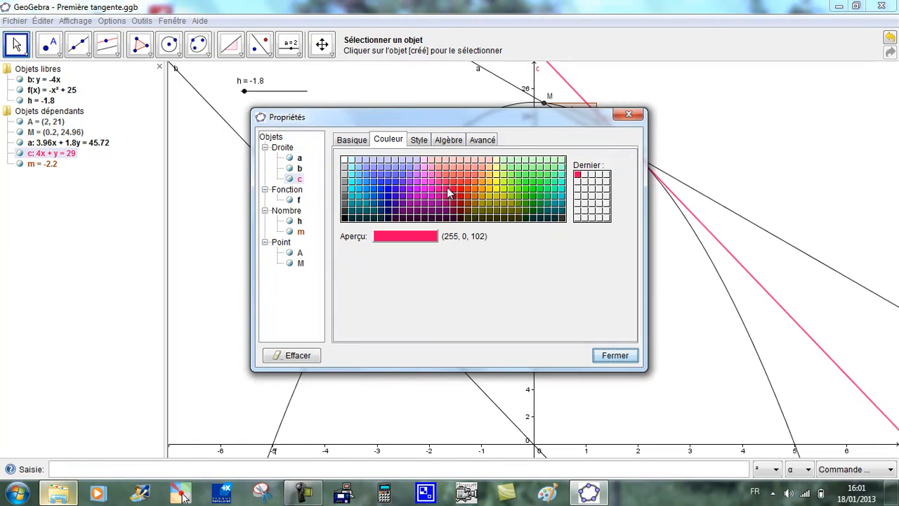
click(614, 355)
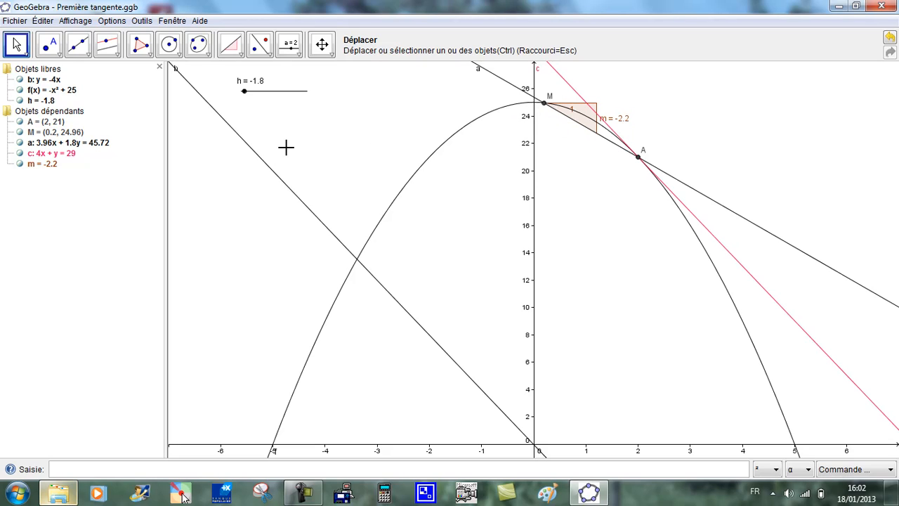
Move slider h to compare the secant AM with the coloured line through A.
click(18, 50)
click(244, 92)
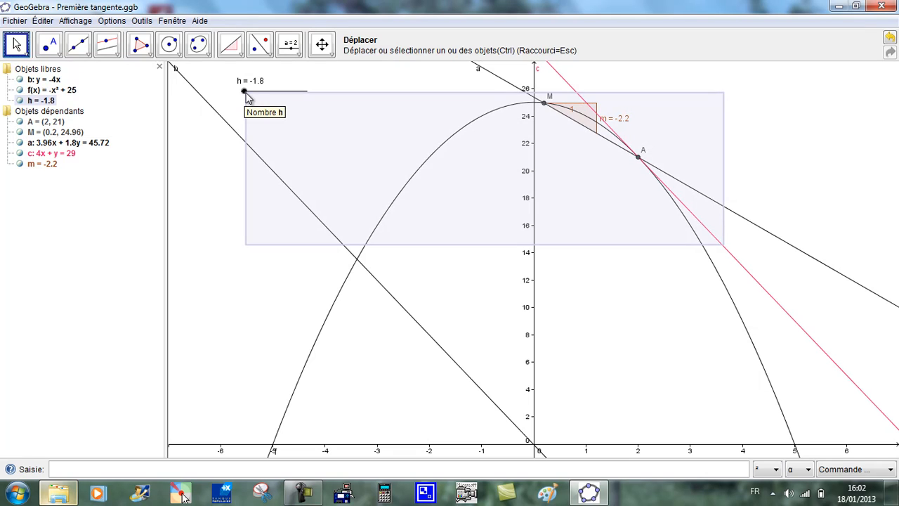
mouse_move(245, 93)
mouse_down()
mouse_move(281, 99)
mouse_move(312, 138)
mouse_move(257, 95)
mouse_move(293, 124)
mouse_move(316, 192)
mouse_move(244, 100)
mouse_up()
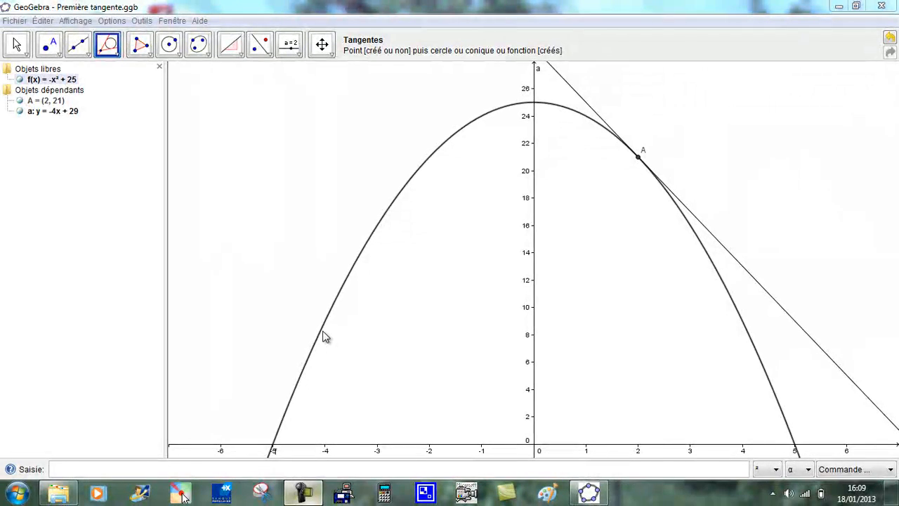
click(638, 158)
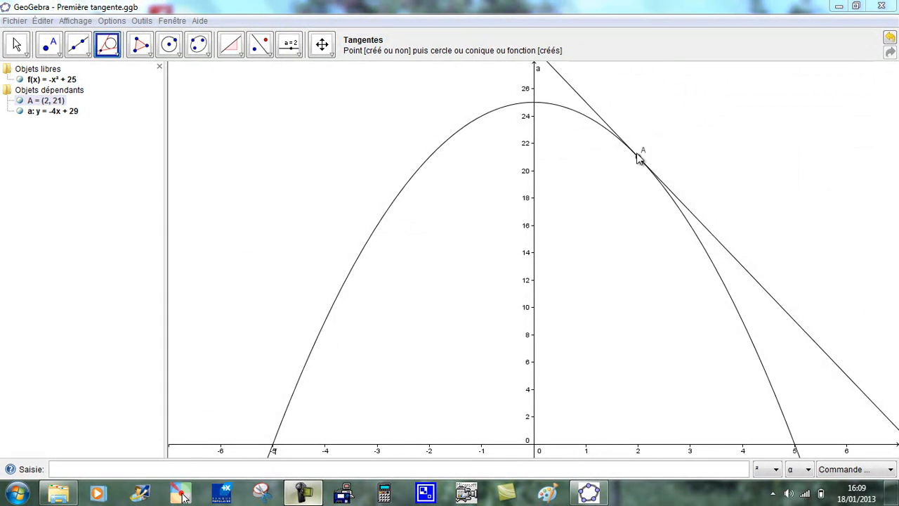